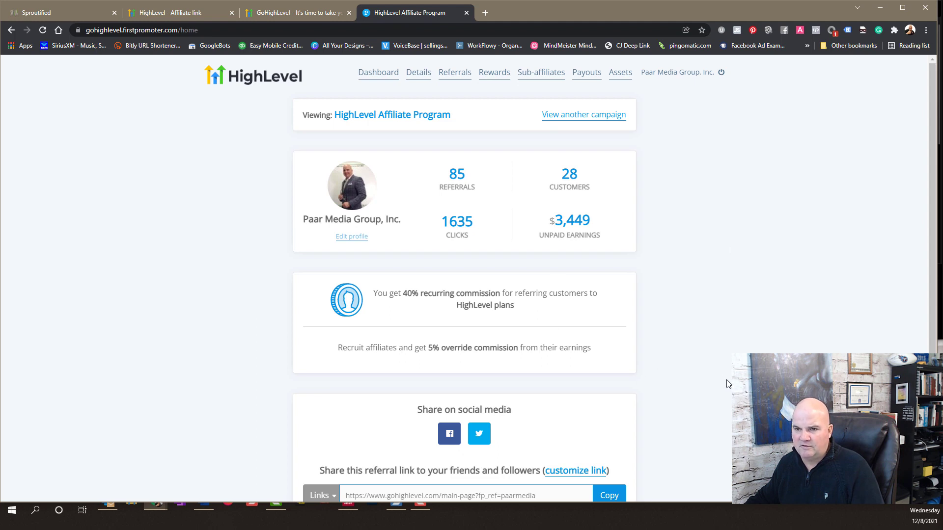
Reload the HighLevel Affiliate Program dashboard and review its commission and referral link sections.
{"action": "left_click", "coordinate": [42, 31]}
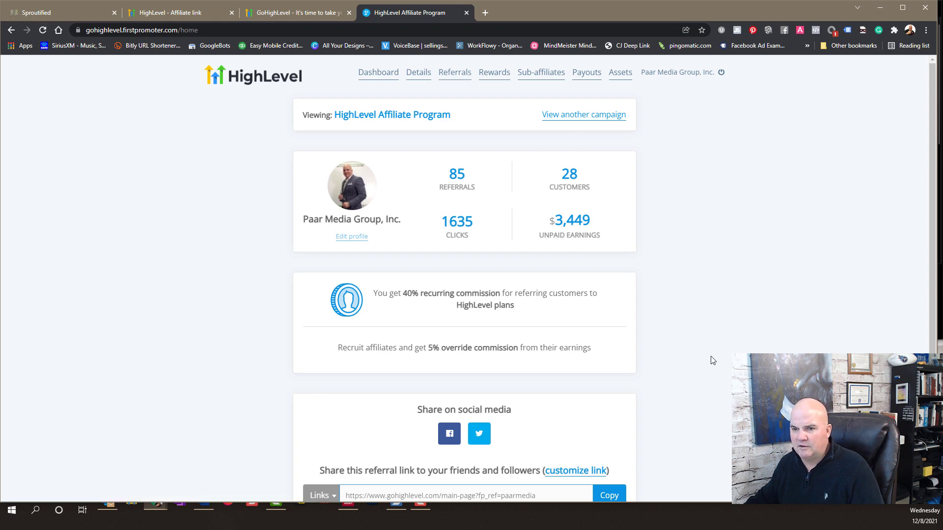
{"action": "scroll", "coordinate": [712, 361], "scroll_direction": "down", "scroll_amount": 3}
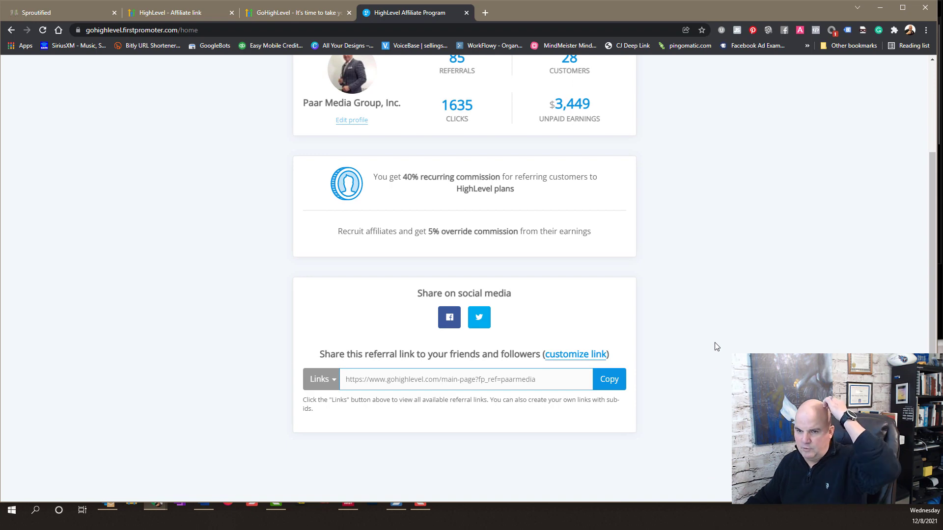
{"action": "scroll", "coordinate": [718, 334], "scroll_direction": "up", "scroll_amount": 3}
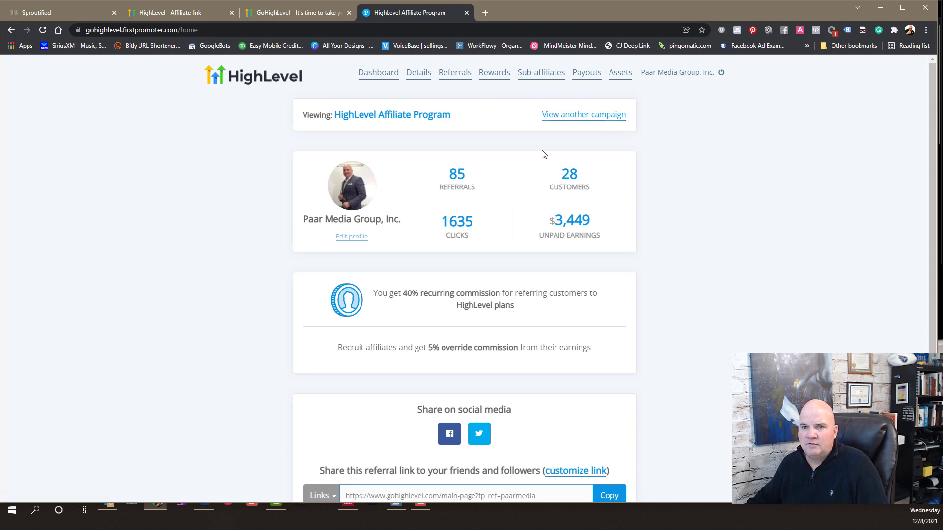
Switch to Sproutified's affiliate settings and highlight the statement about receiving 40% of monthly recurring revenue for life.
{"action": "left_click", "coordinate": [58, 10]}
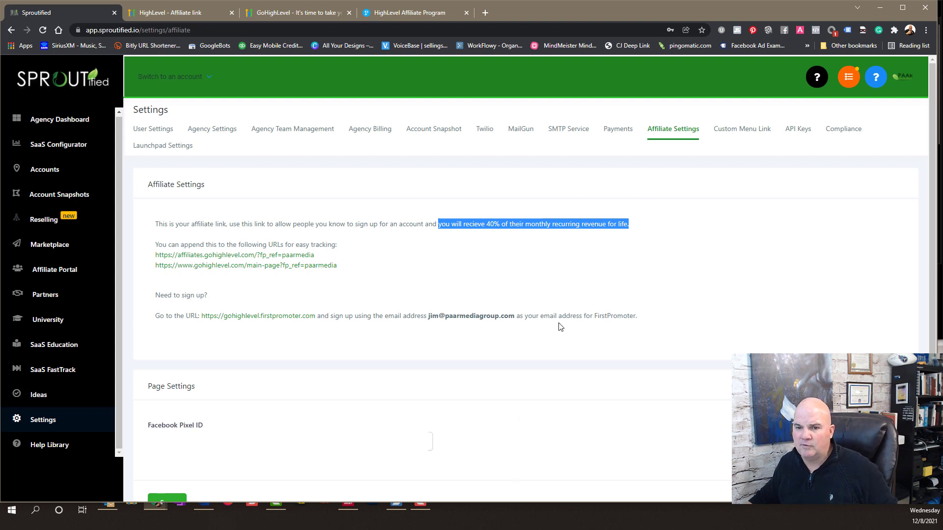
{"action": "left_click", "coordinate": [463, 251]}
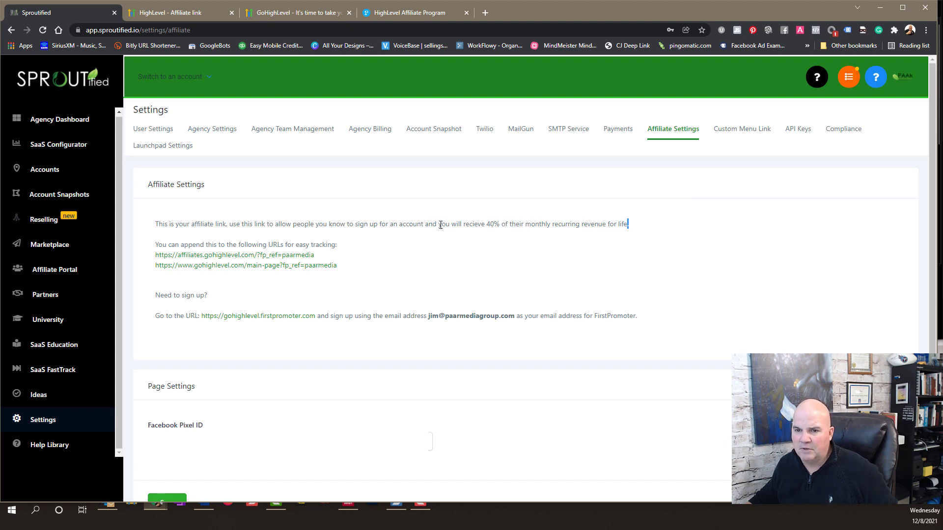
{"action": "left_click_drag", "start_coordinate": [439, 226], "coordinate": [632, 226]}
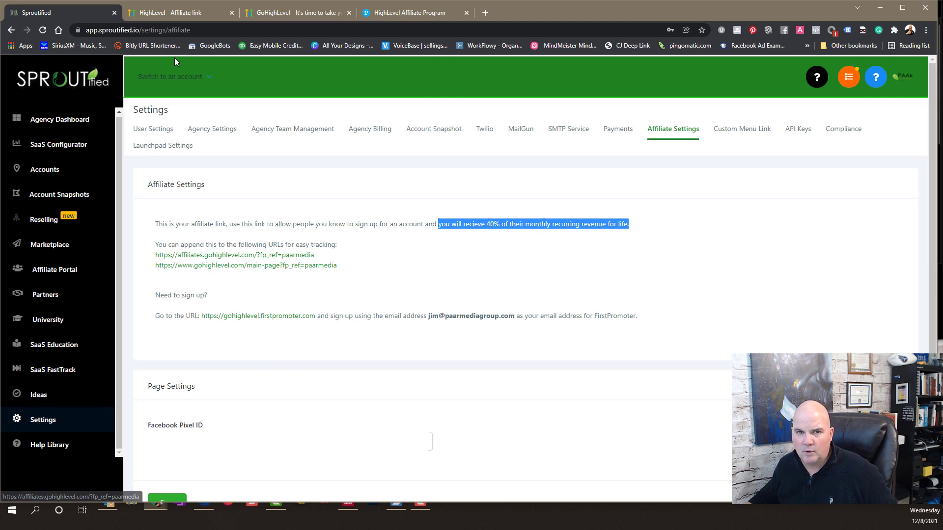
Review the HighLevel affiliate-link trial page and the GoHighLevel main page, and return to Sproutified's affiliate settings.
{"action": "left_click", "coordinate": [187, 15]}
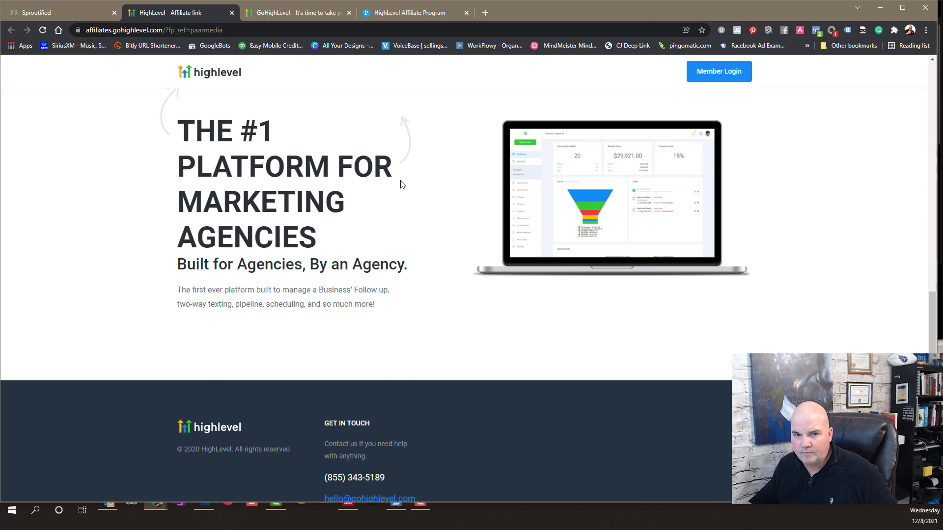
{"action": "scroll", "coordinate": [432, 216], "scroll_direction": "up", "scroll_amount": 10}
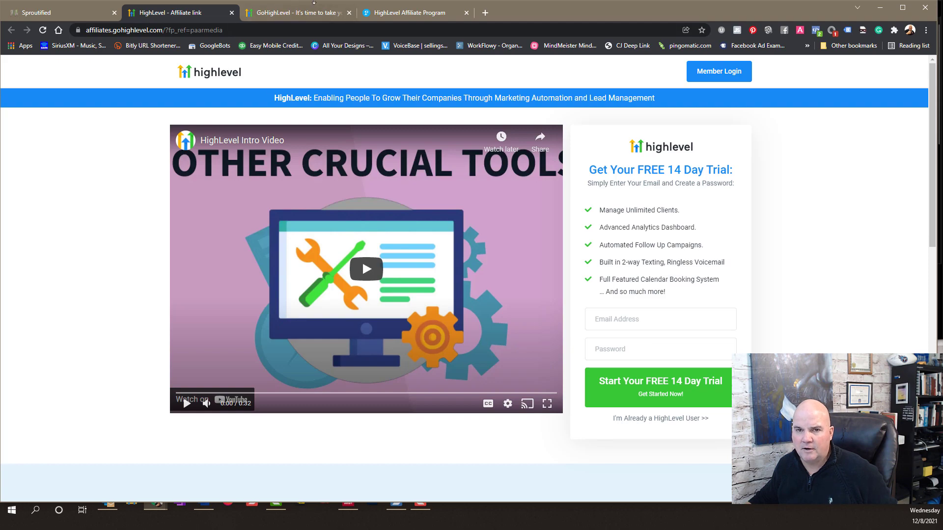
{"action": "left_click", "coordinate": [308, 18]}
{"action": "scroll", "coordinate": [875, 279], "scroll_direction": "down", "scroll_amount": 15}
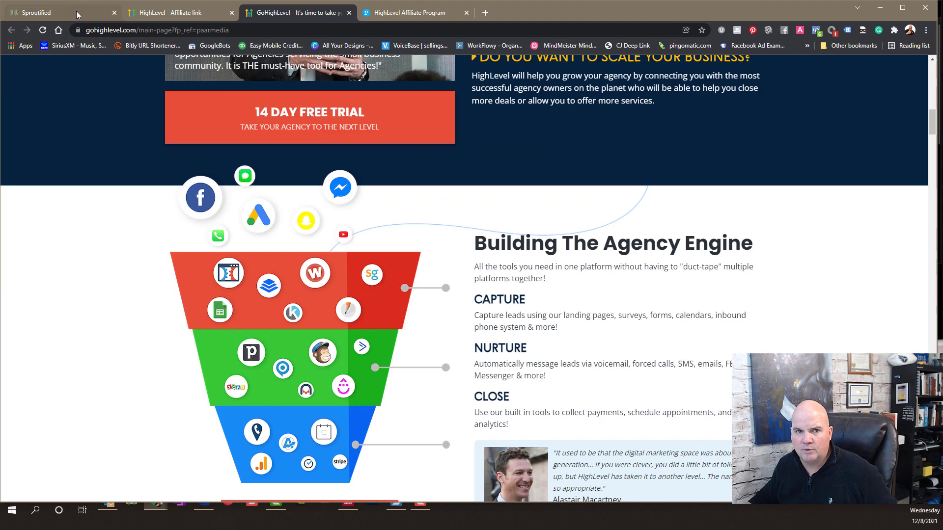
{"action": "left_click", "coordinate": [82, 9]}
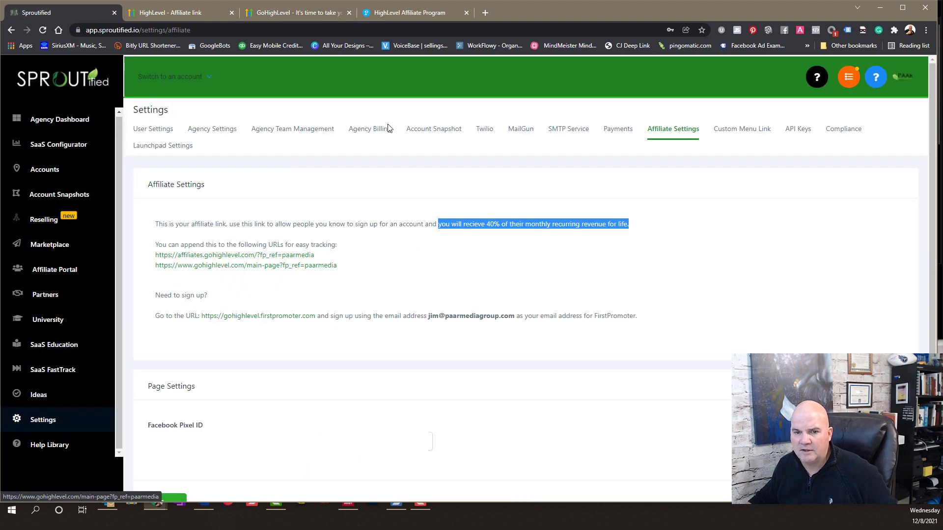
Examine the GoHighLevel main page down through the Join The Movement section and go back to Sproutified's affiliate settings.
{"action": "left_click", "coordinate": [294, 12]}
{"action": "scroll", "coordinate": [635, 344], "scroll_direction": "down", "scroll_amount": 5}
{"action": "scroll", "coordinate": [634, 345], "scroll_direction": "down", "scroll_amount": 20}
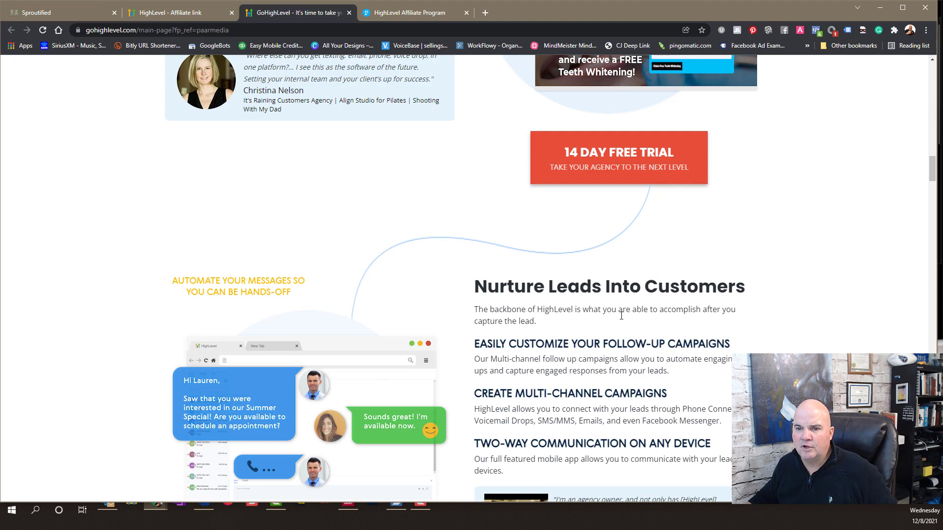
{"action": "scroll", "coordinate": [584, 311], "scroll_direction": "down", "scroll_amount": 20}
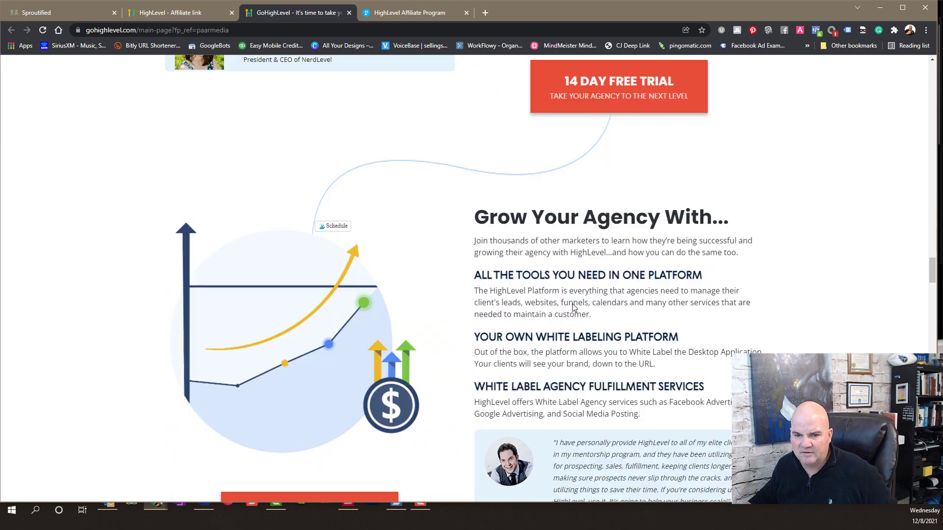
{"action": "scroll", "coordinate": [562, 345], "scroll_direction": "down", "scroll_amount": 20}
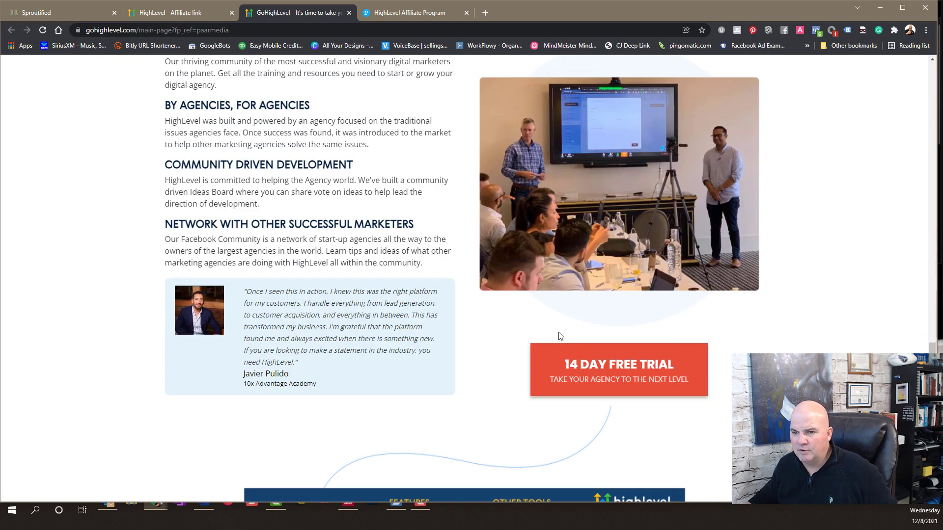
{"action": "scroll", "coordinate": [794, 257], "scroll_direction": "up", "scroll_amount": 20}
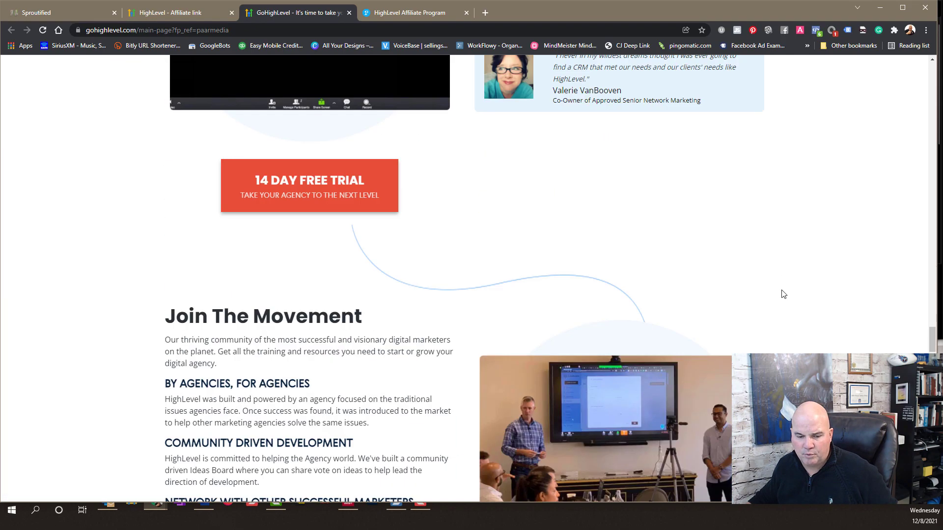
{"action": "left_click", "coordinate": [81, 7]}
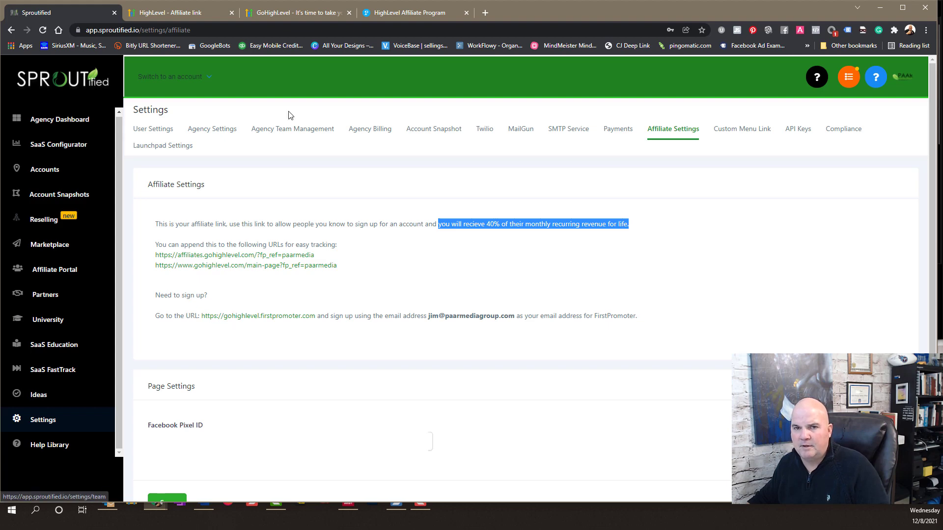
Compare the HighLevel Affiliate Program dashboard with Sproutified's affiliate settings, clearing the highlighted text there.
{"action": "left_click", "coordinate": [410, 15]}
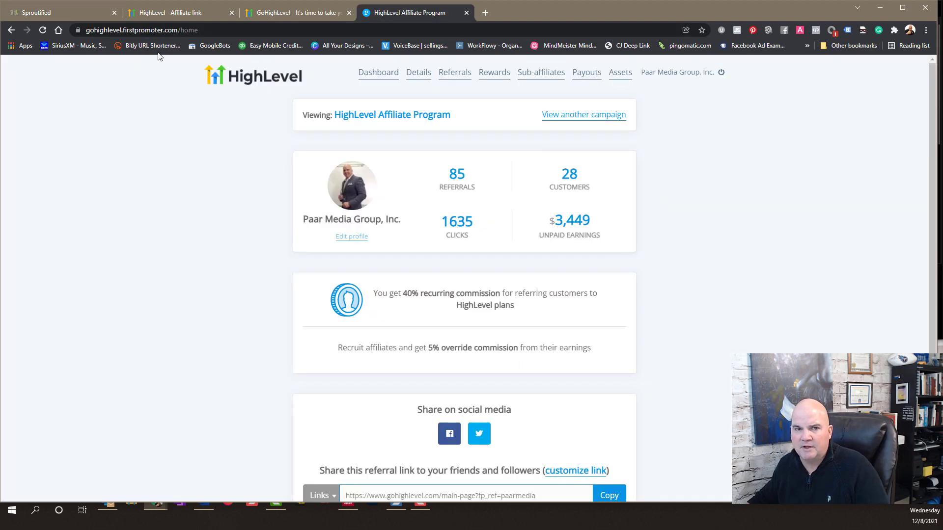
{"action": "left_click", "coordinate": [39, 13]}
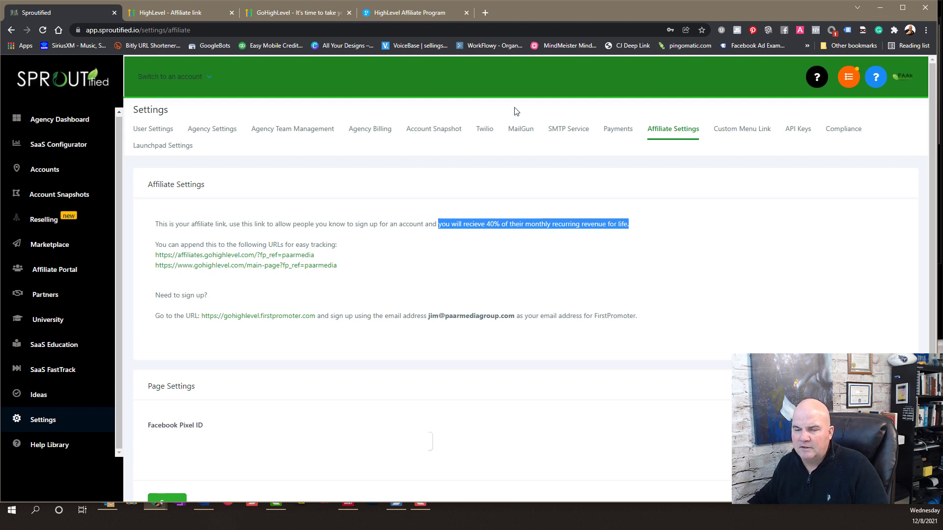
{"action": "left_click", "coordinate": [743, 266]}
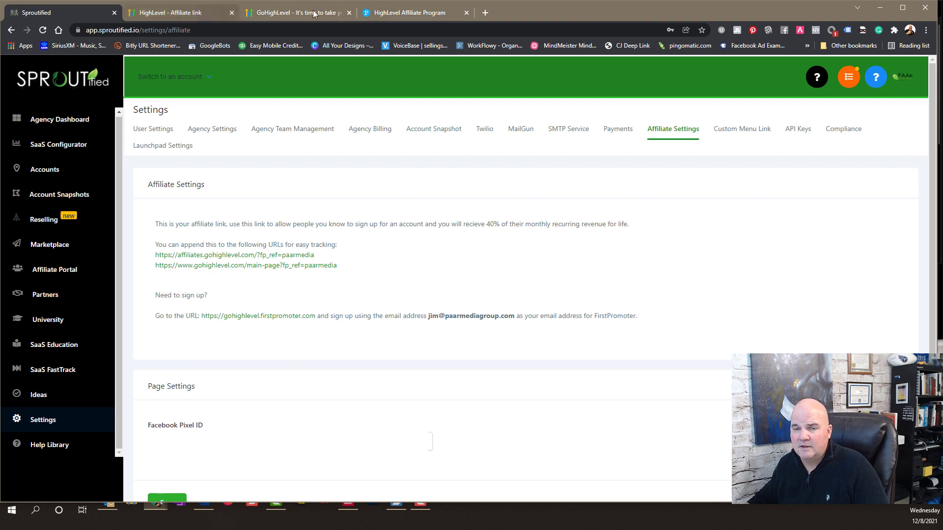
{"action": "left_click", "coordinate": [422, 15]}
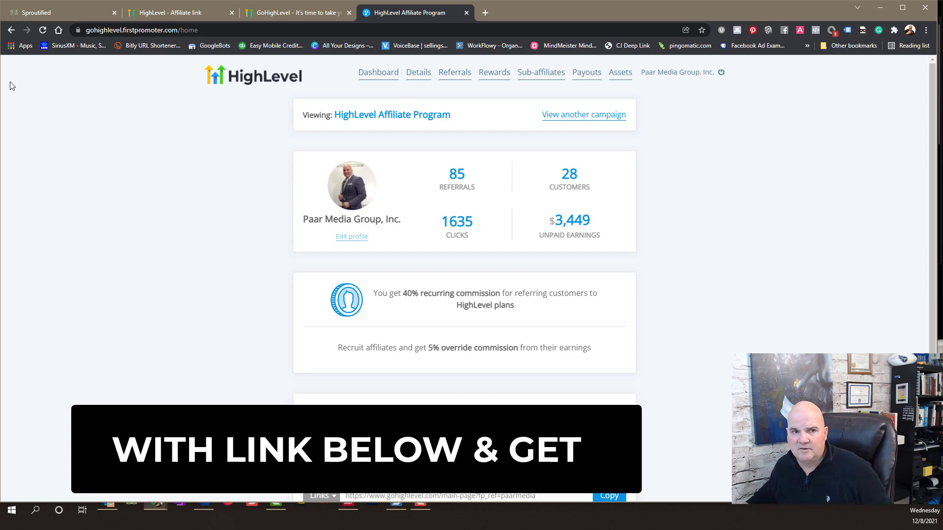
{"action": "left_click", "coordinate": [49, 11]}
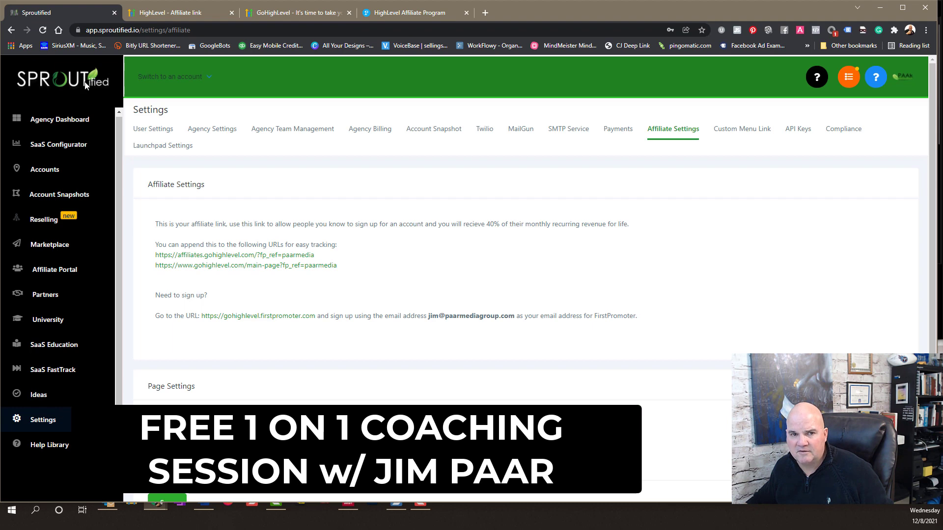
On the HighLevel Affiliate Program dashboard, inspect the referral link and the list of available links, and close the list without adding one.
{"action": "left_click", "coordinate": [418, 14]}
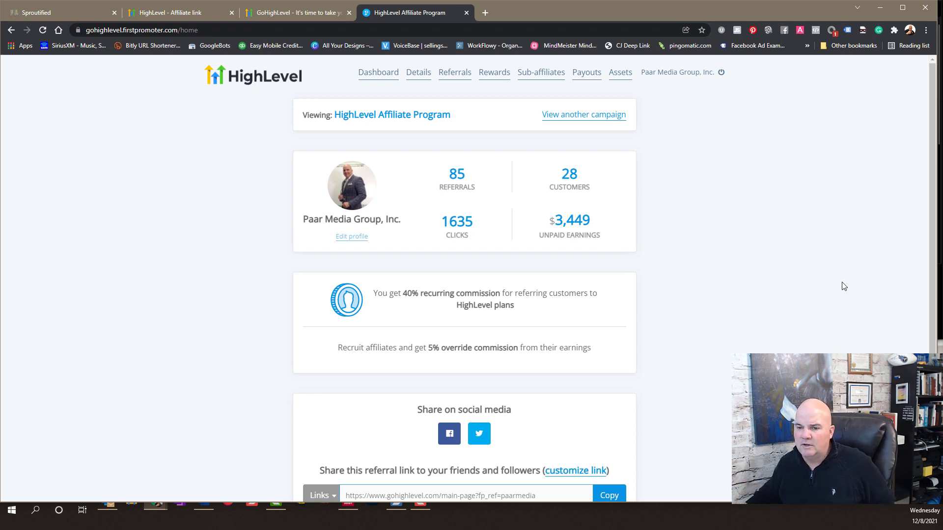
{"action": "scroll", "coordinate": [657, 409], "scroll_direction": "down", "scroll_amount": 2}
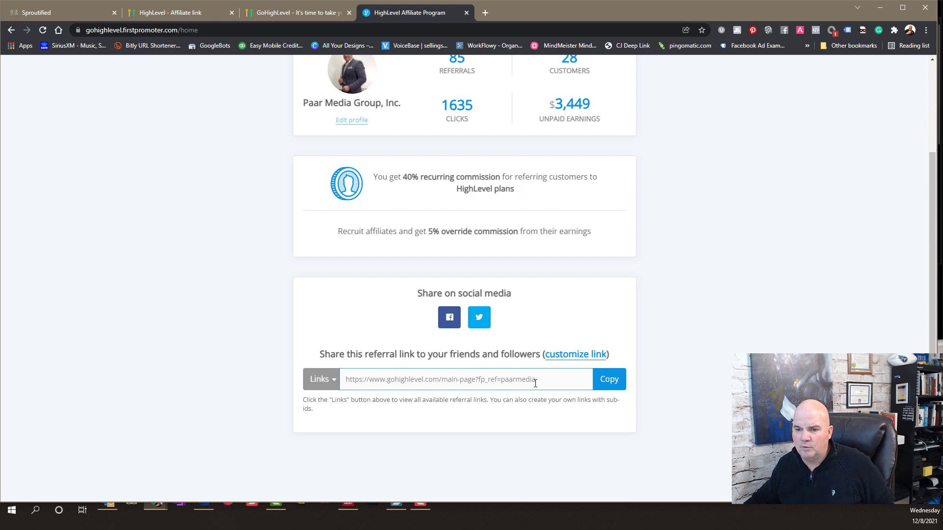
{"action": "left_click_drag", "start_coordinate": [535, 383], "coordinate": [323, 385]}
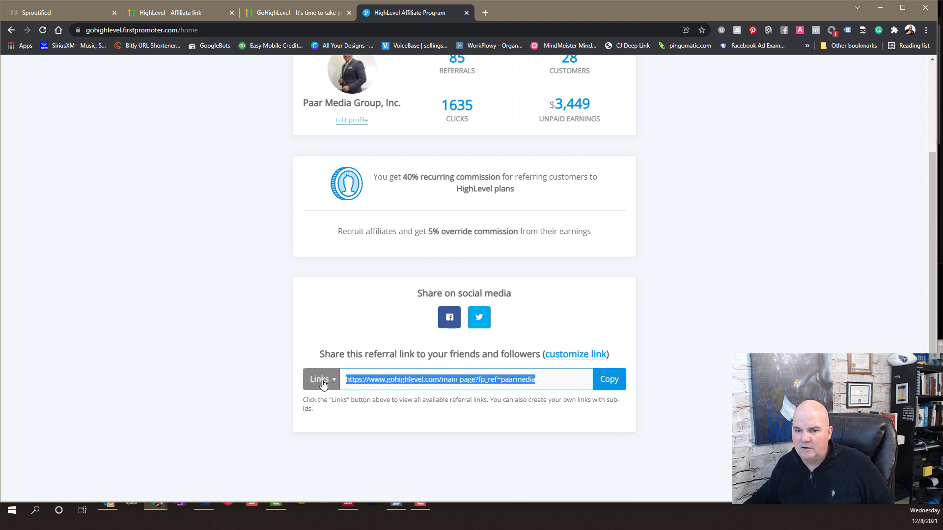
{"action": "left_click", "coordinate": [323, 385]}
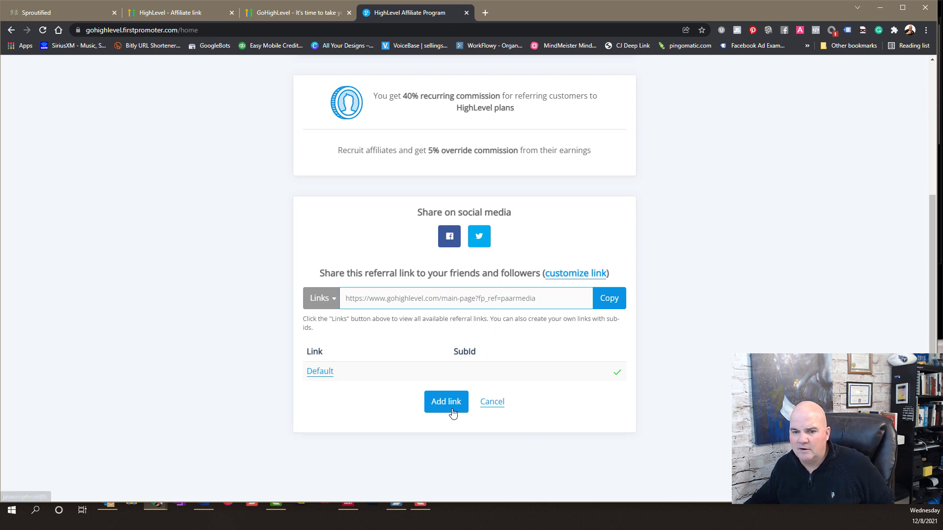
{"action": "left_click", "coordinate": [492, 403]}
{"action": "left_click", "coordinate": [751, 290]}
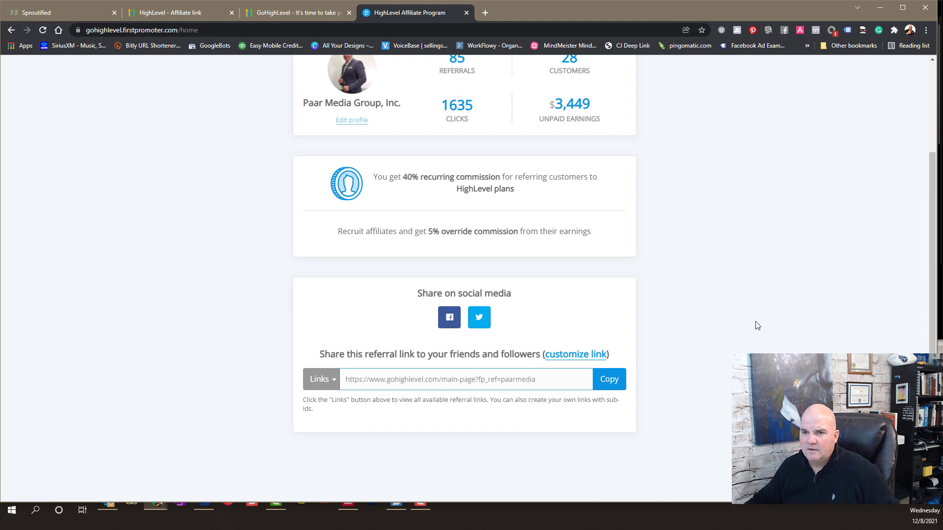
{"action": "scroll", "coordinate": [729, 325], "scroll_direction": "up", "scroll_amount": 3}
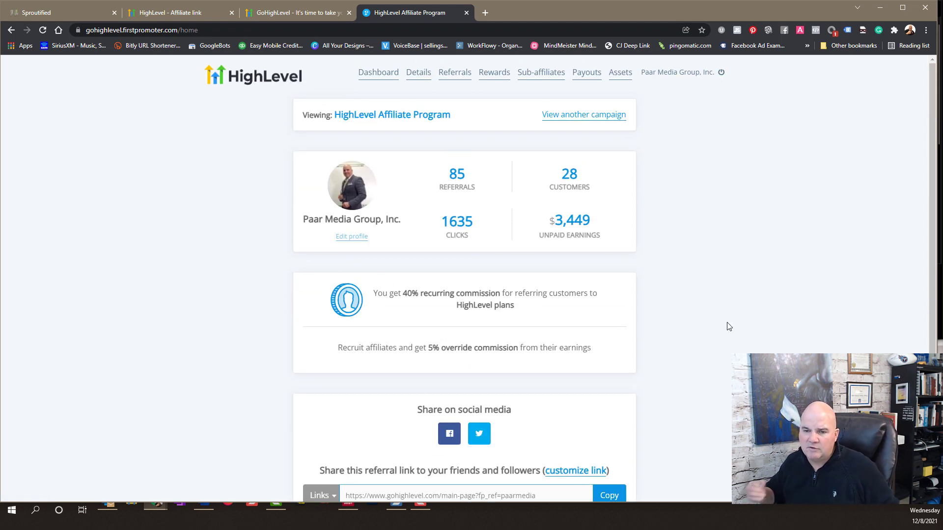